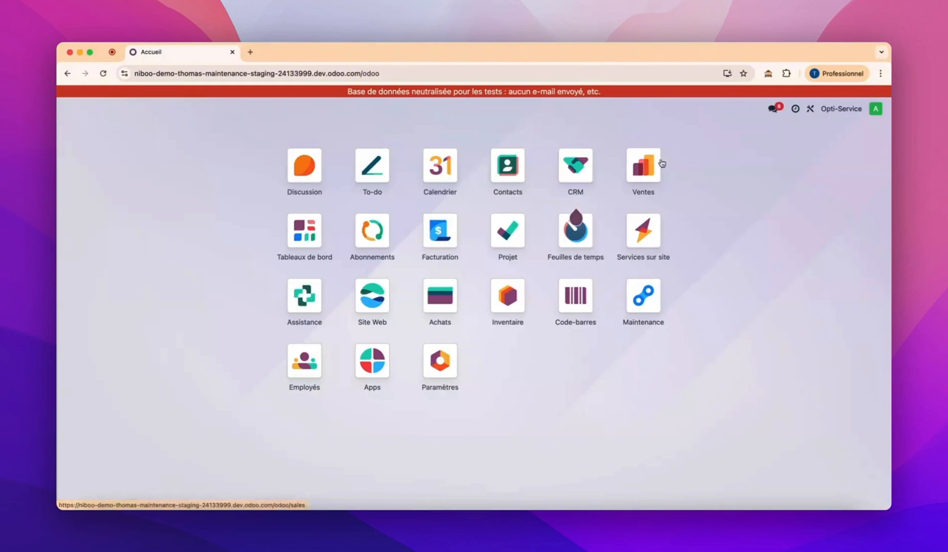
Step: Open the product catalogue of the Ventes app to view the products available for sale
left_click(648, 169)
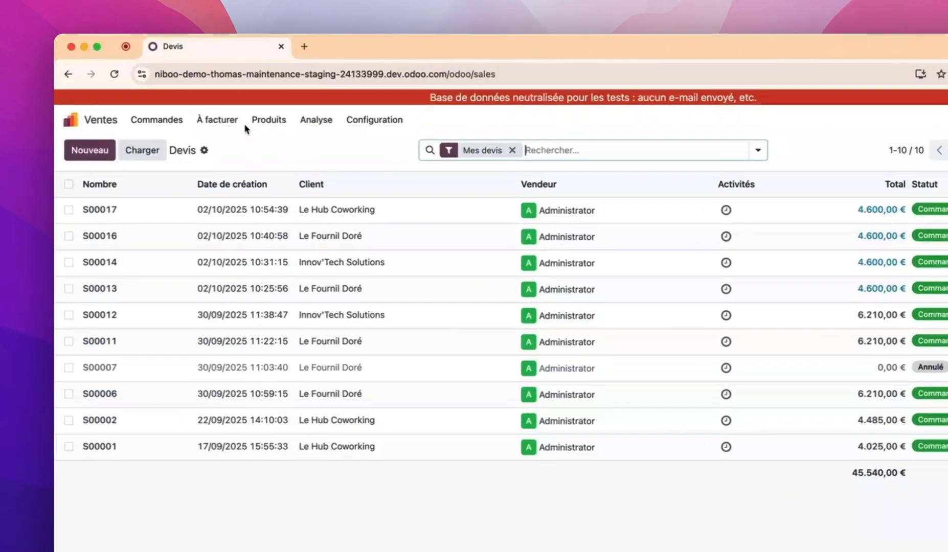
left_click(269, 119)
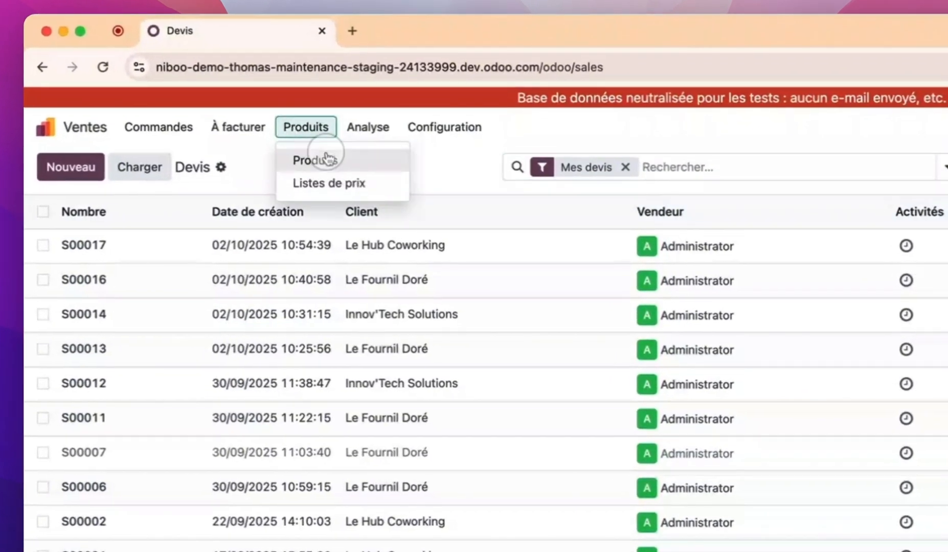
left_click(282, 144)
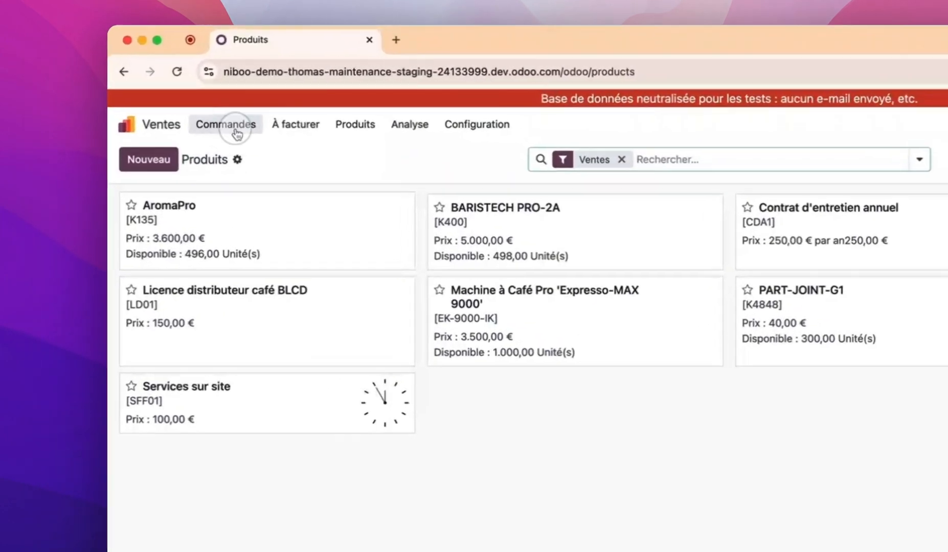
Step: Create a new quotation for the client Innov'Tech Solutions
left_click(143, 114)
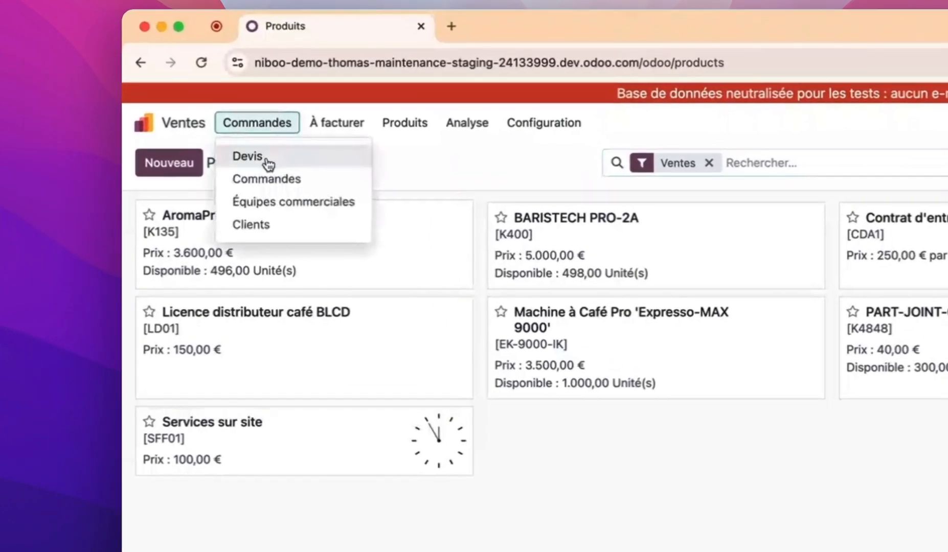
left_click(266, 161)
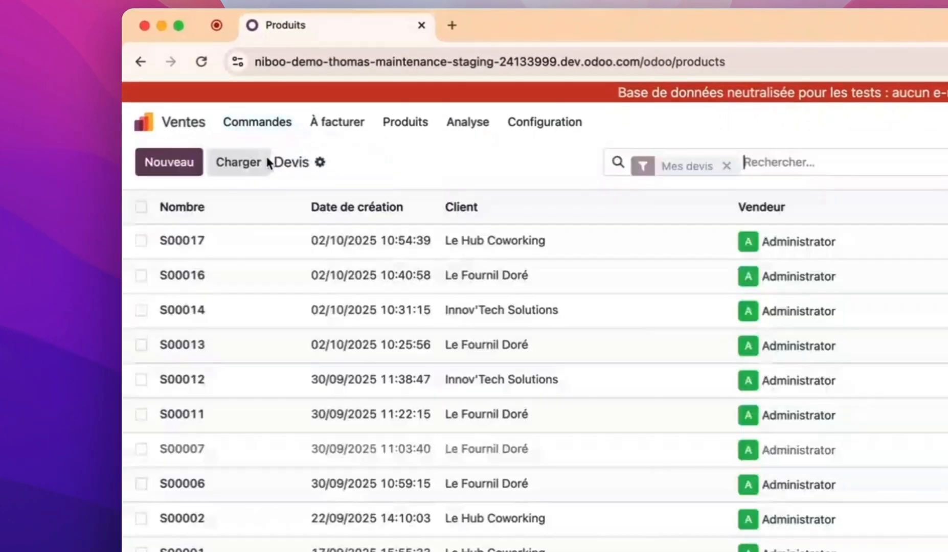
left_click(167, 163)
left_click(453, 307)
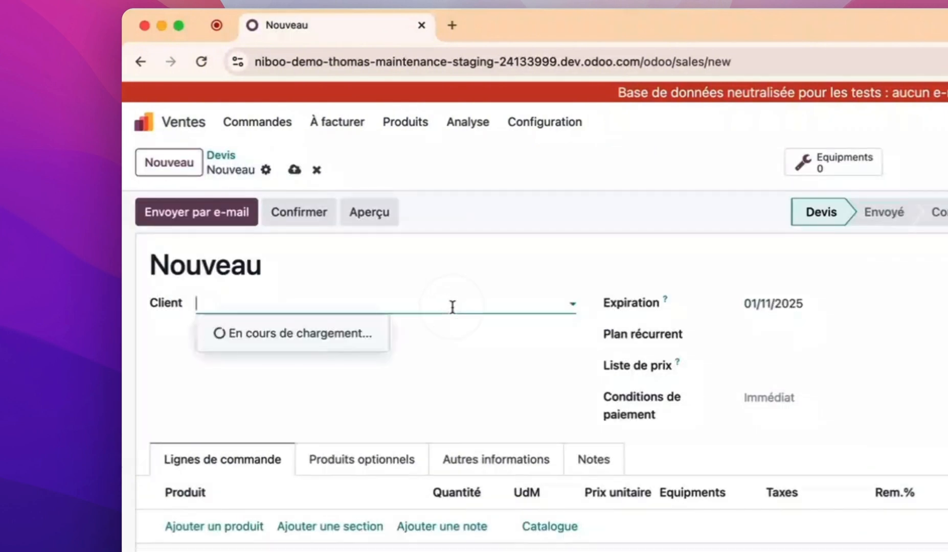
left_click(319, 385)
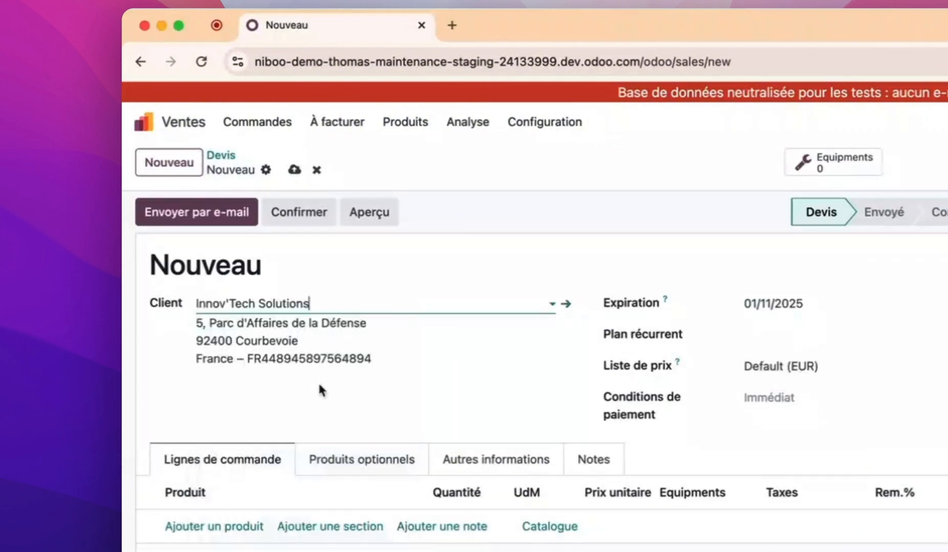
Step: Add the product [K135] AromaPro to the quotation's order lines
left_click(195, 528)
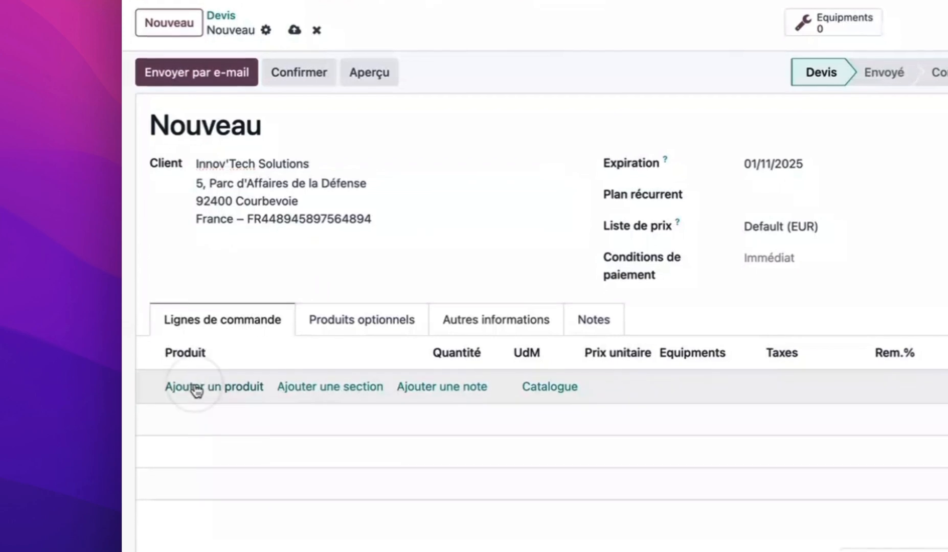
left_click(217, 393)
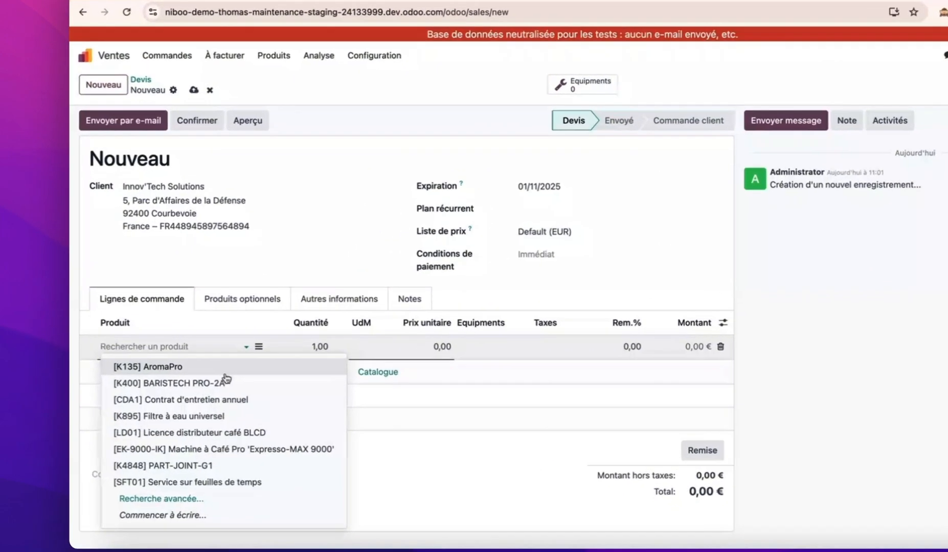
left_click(183, 362)
Step: Add [CDA1] Contrat d'entretien annuel as a second order line and set the quotation's recurring plan to Annuel
left_click(181, 386)
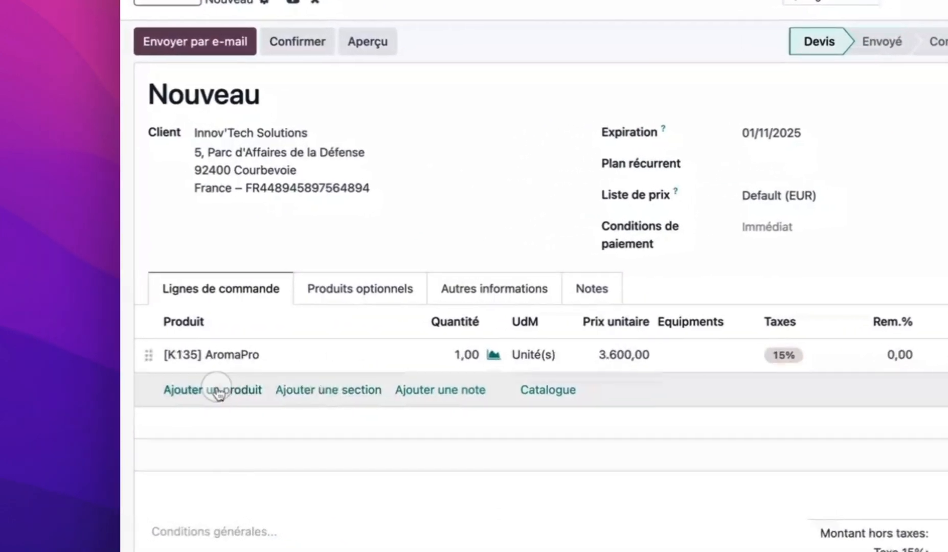
left_click(192, 383)
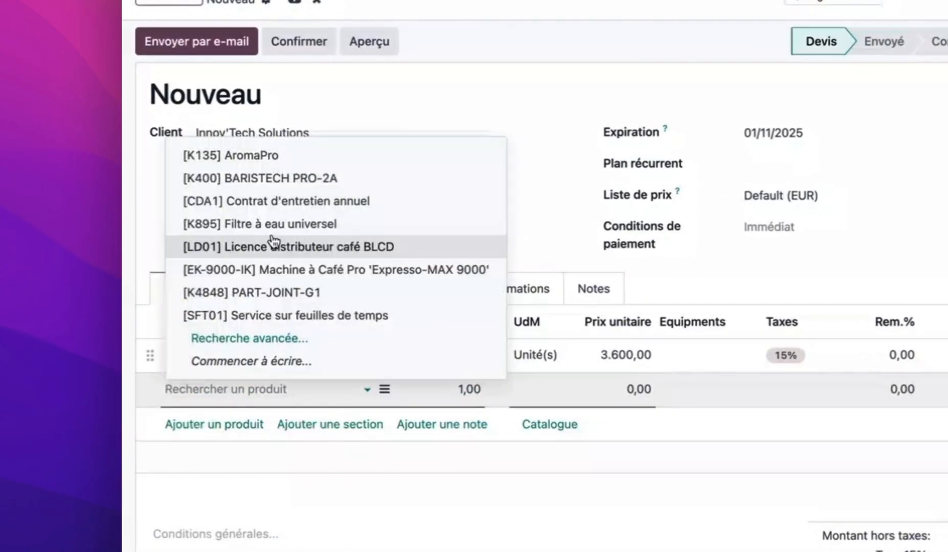
left_click(295, 205)
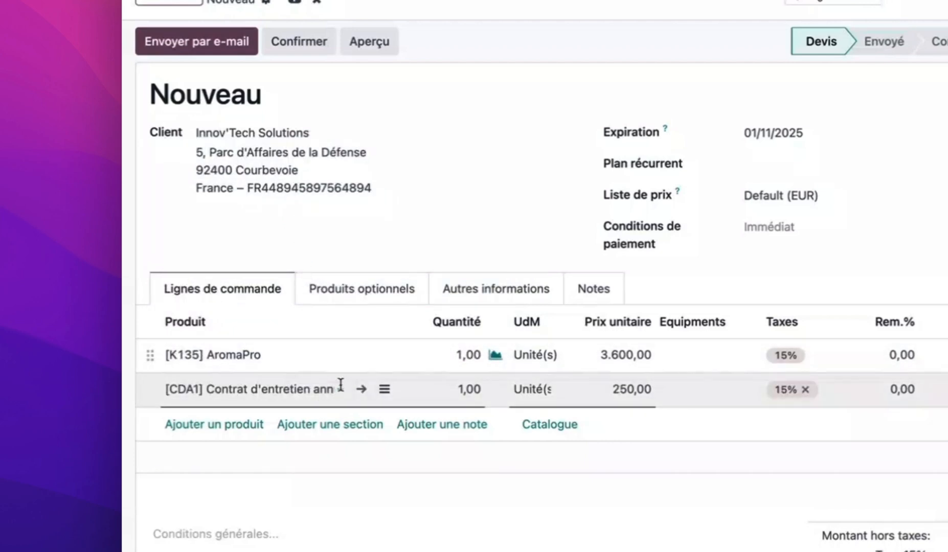
left_click(796, 166)
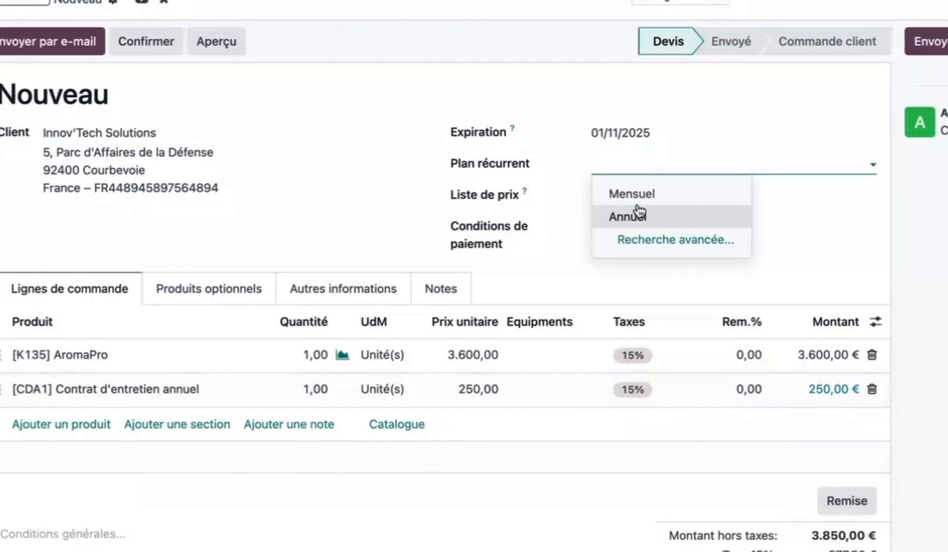
left_click(639, 212)
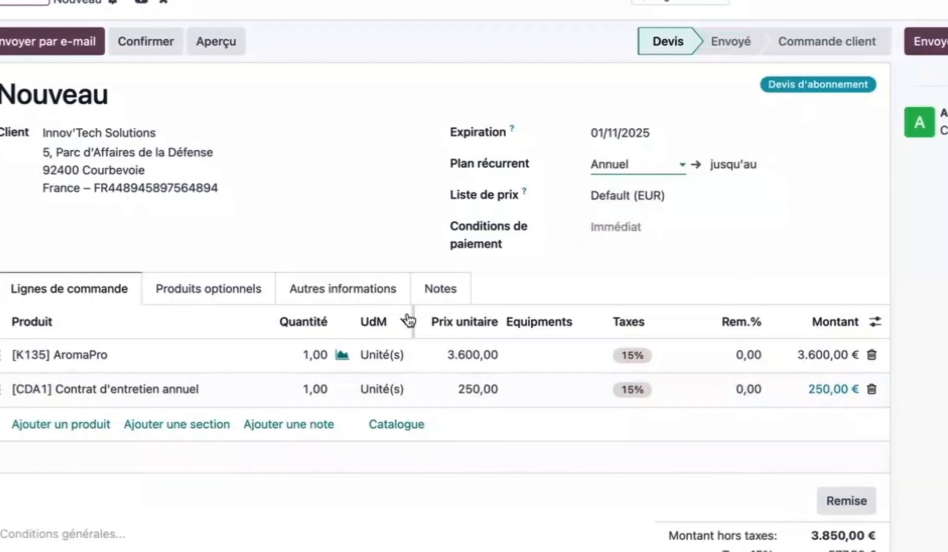
Step: Review the recurring prices on the Contrat d'entretien annuel product record and return to the quotation
left_click(212, 391)
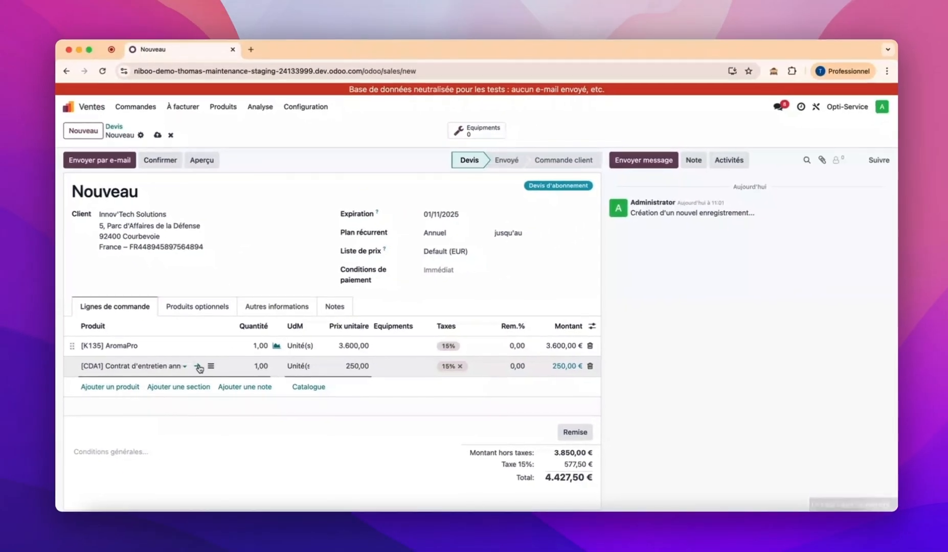
left_click(198, 366)
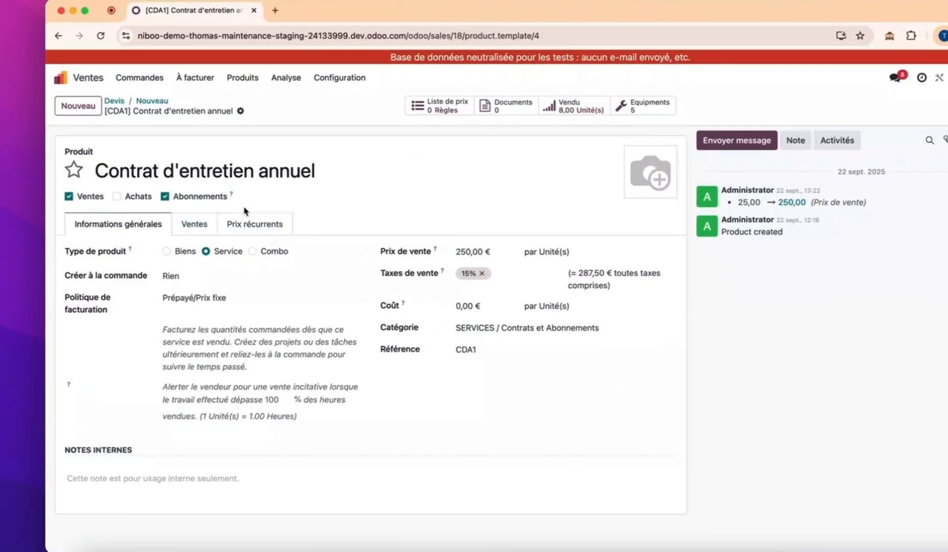
left_click(233, 233)
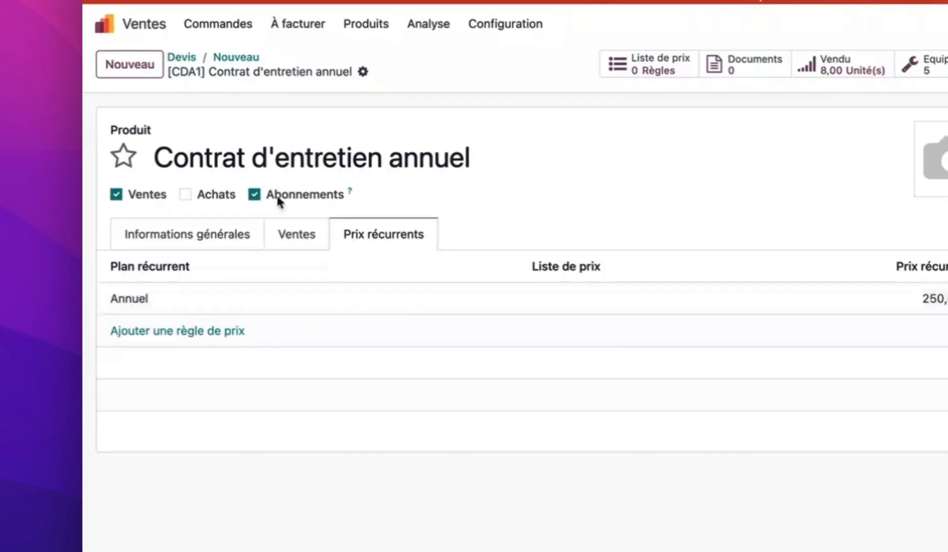
left_click(233, 138)
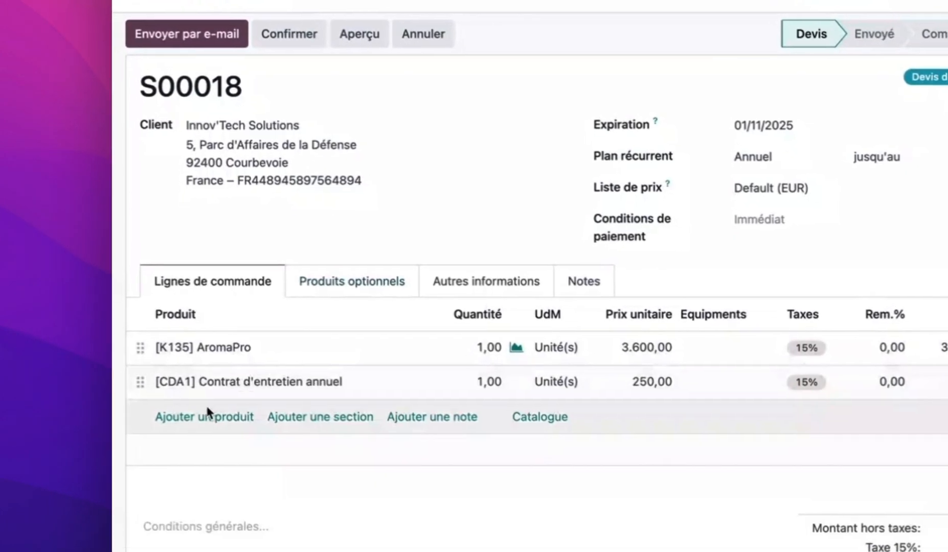
Step: Add [LD01] Licence distributeur café BLCD to the order lines and confirm the quotation
left_click(207, 414)
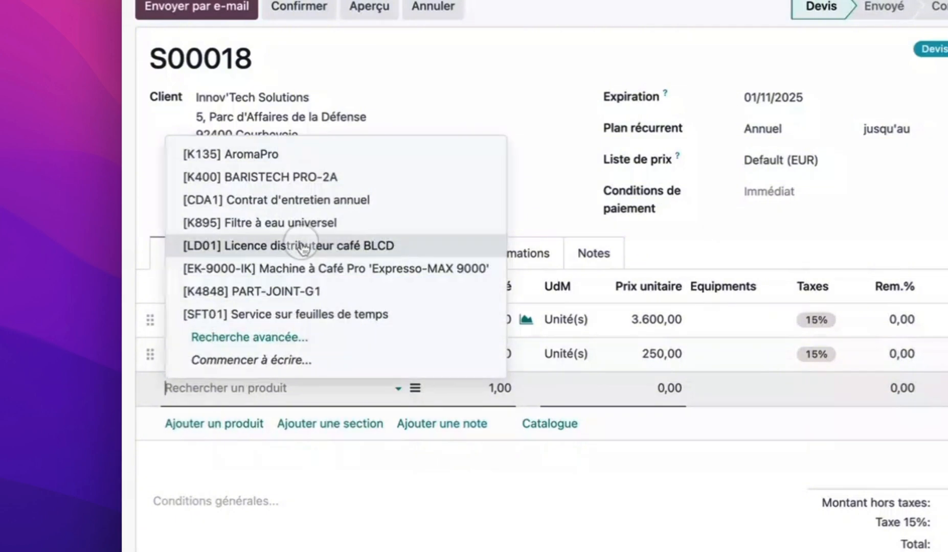
left_click(303, 249)
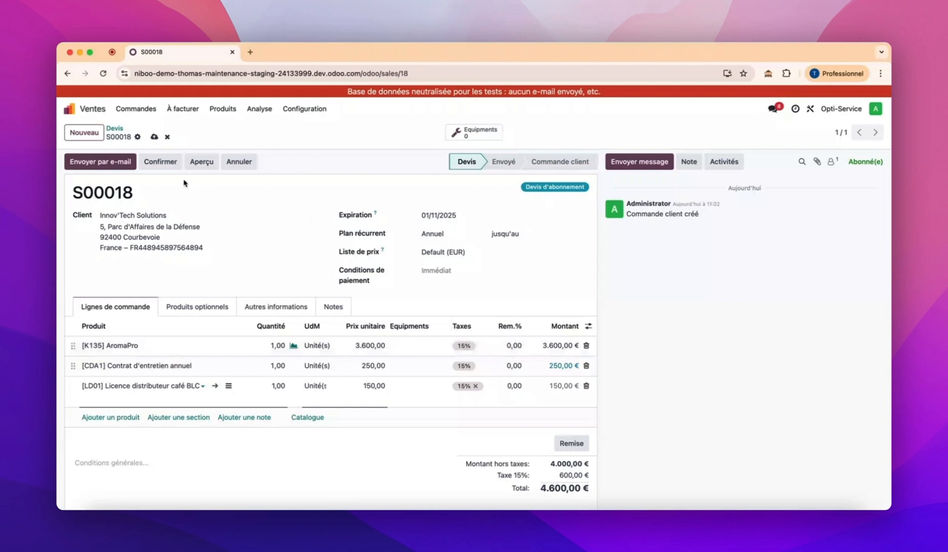
left_click(161, 162)
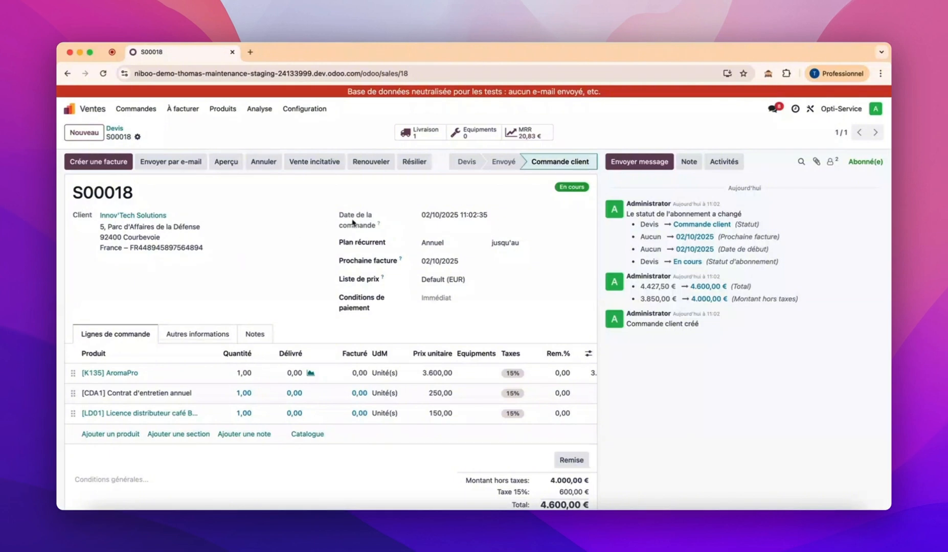
Step: Validate the AromaPro delivery linked to the sales order and return to the order
left_click(421, 133)
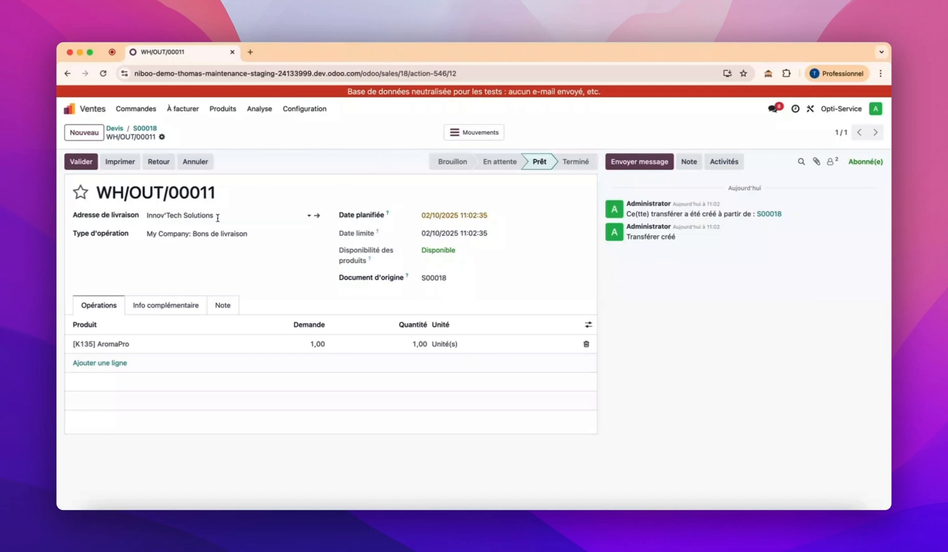
left_click(79, 161)
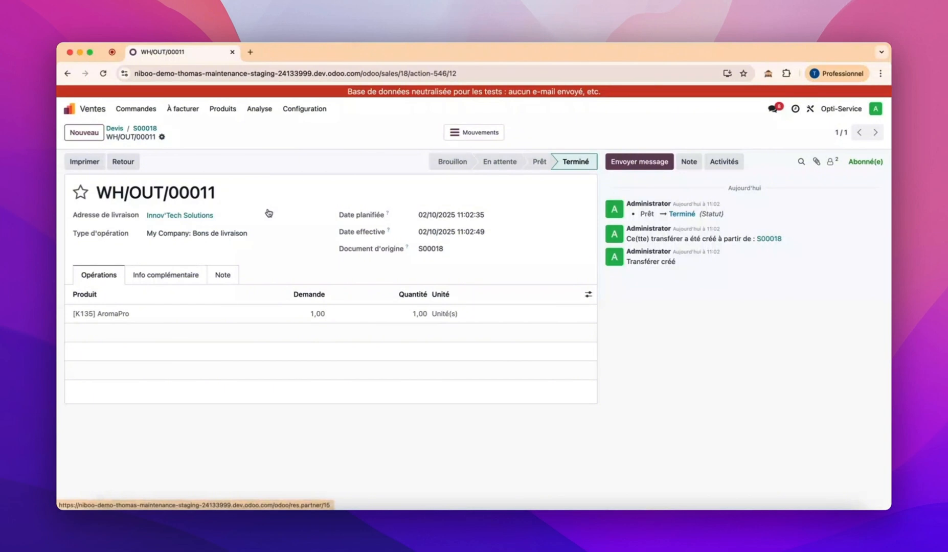
left_click(137, 128)
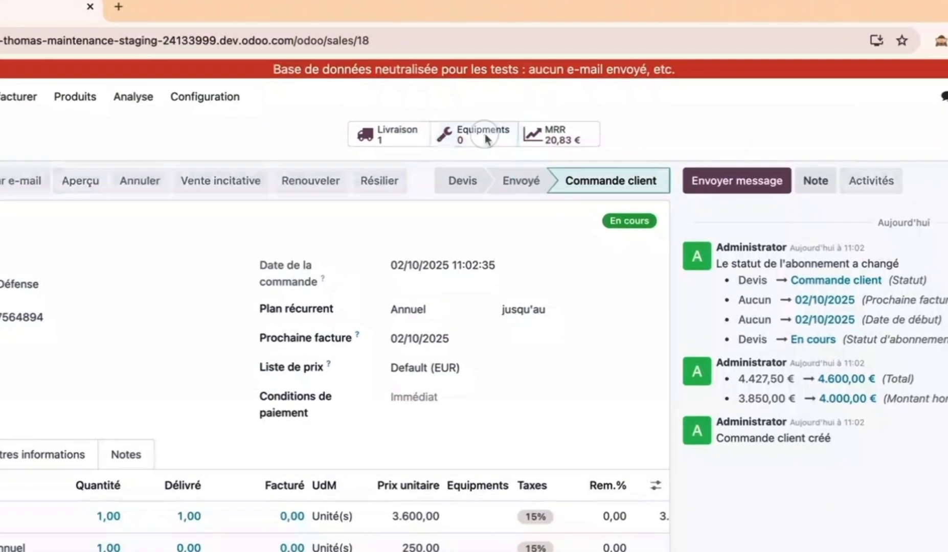
Step: Create an equipment record from the order for [K135] AromaPro, with category MATÉRIEL / Équipements CHR and customer Innov'Tech Solutions
left_click(481, 134)
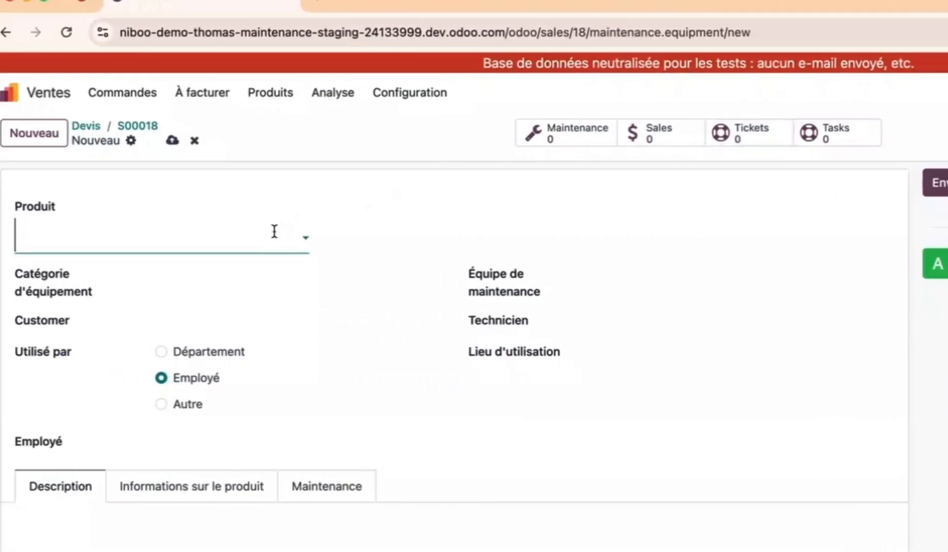
left_click(49, 238)
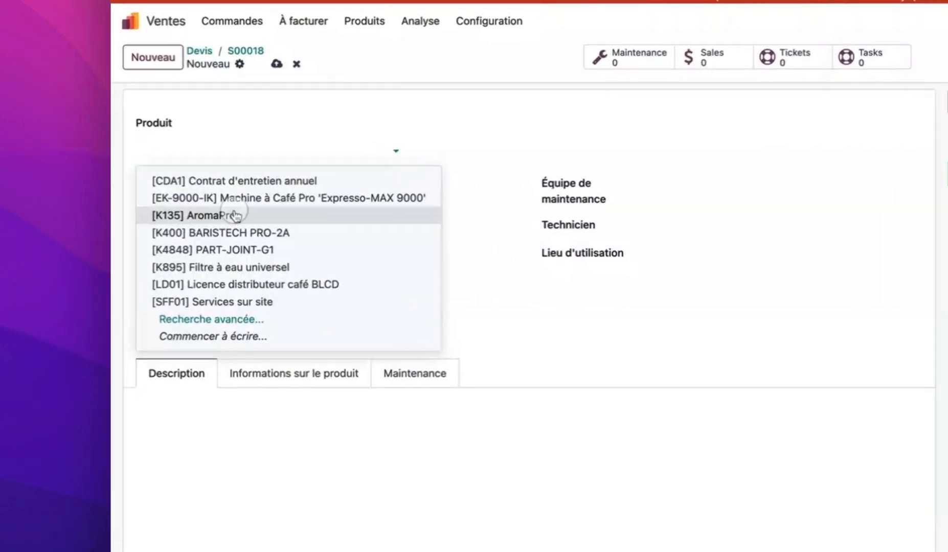
left_click(137, 237)
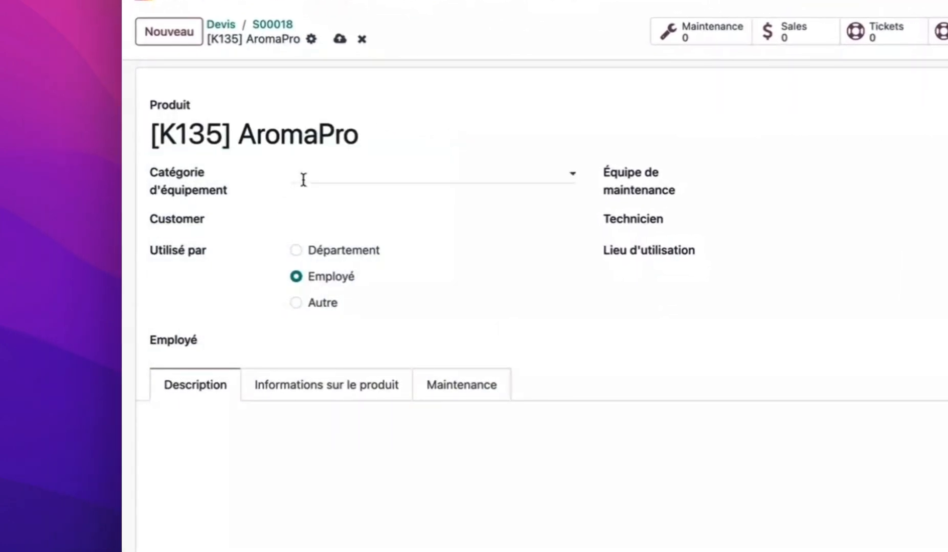
left_click(311, 177)
left_click(337, 205)
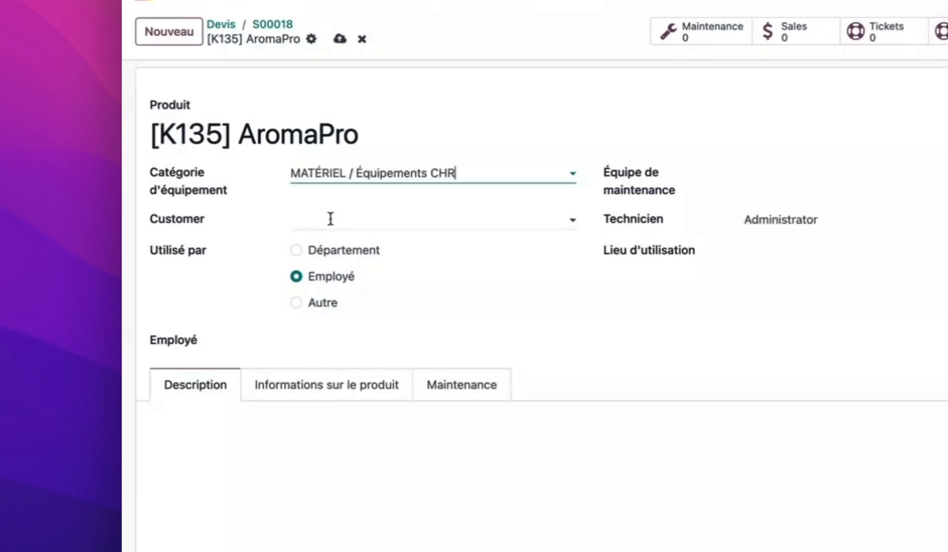
left_click(328, 218)
left_click(344, 295)
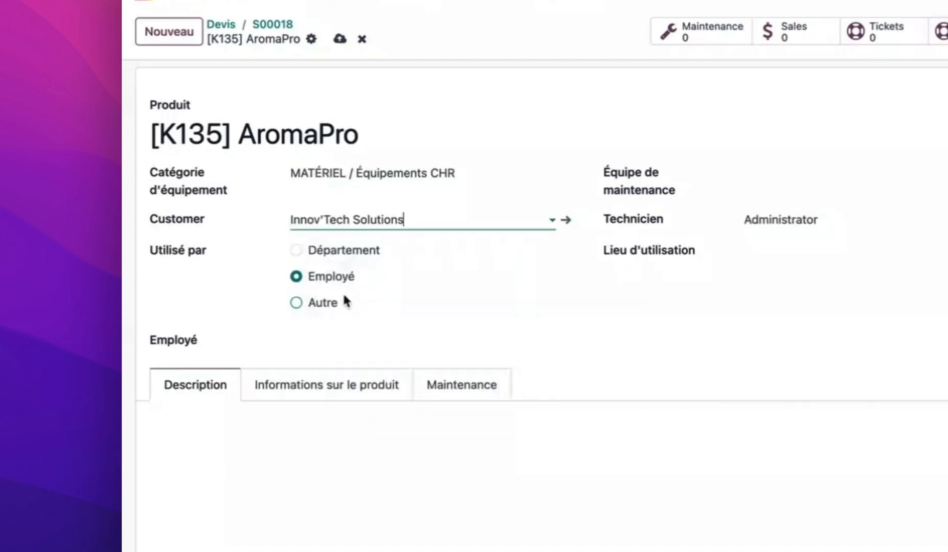
Step: In the equipment's product information, set the effective date to 02/10/2025
left_click(303, 388)
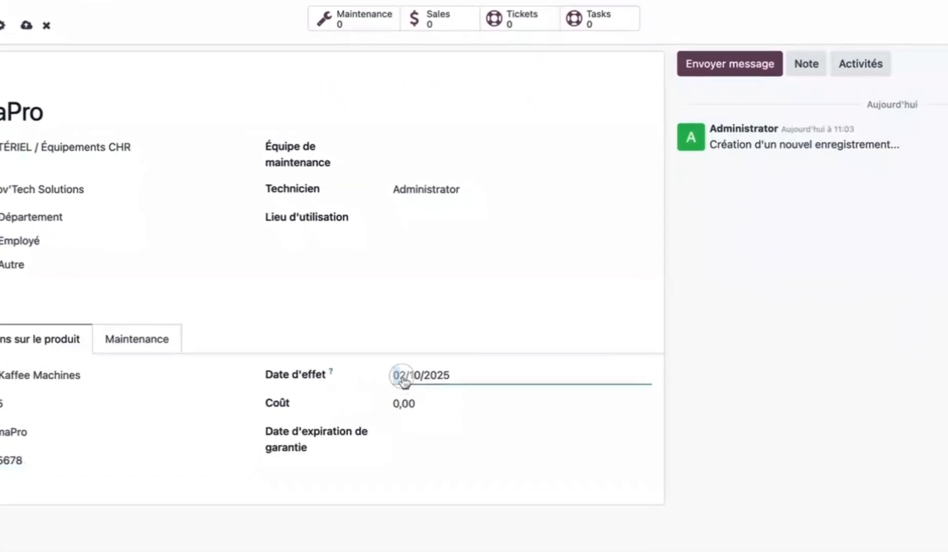
left_click(424, 363)
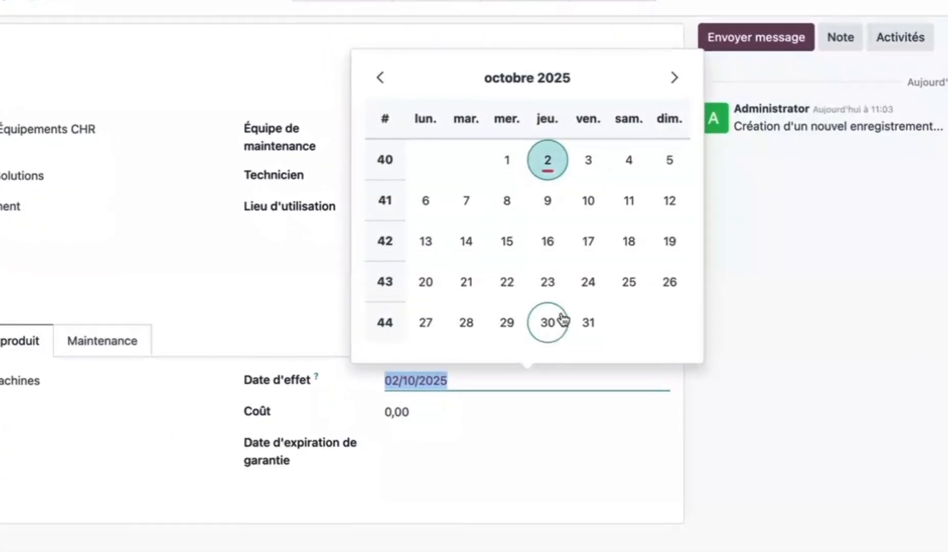
left_click(547, 164)
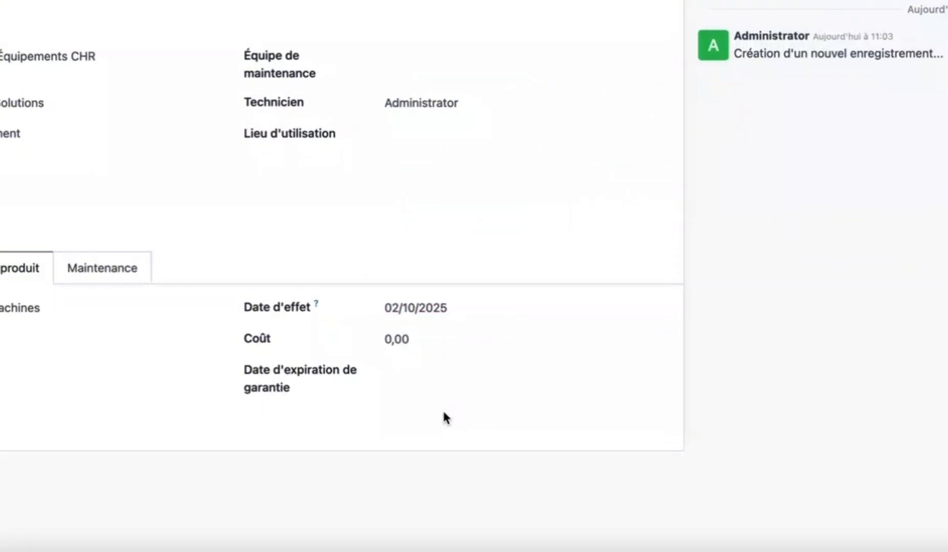
Step: Set the equipment's warranty expiration date to 02/10/2027
left_click(444, 369)
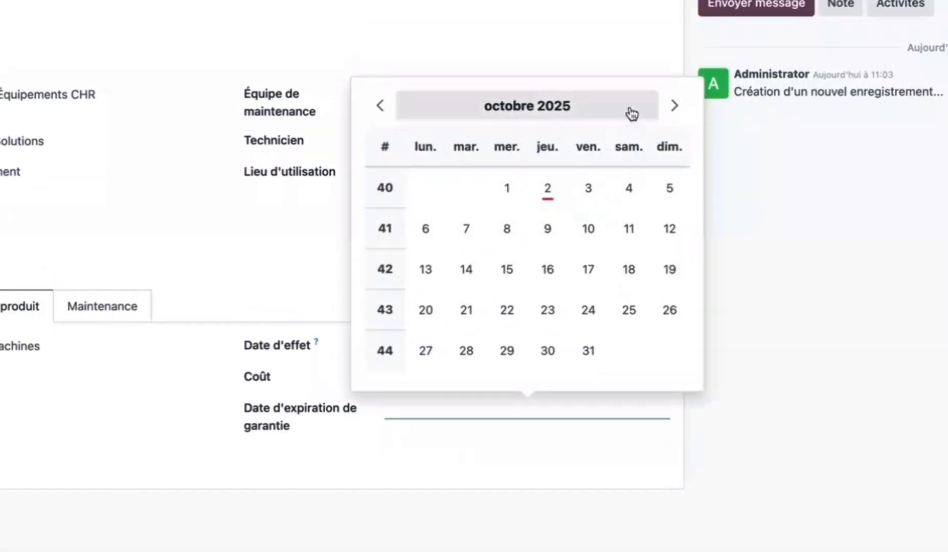
left_click(675, 60)
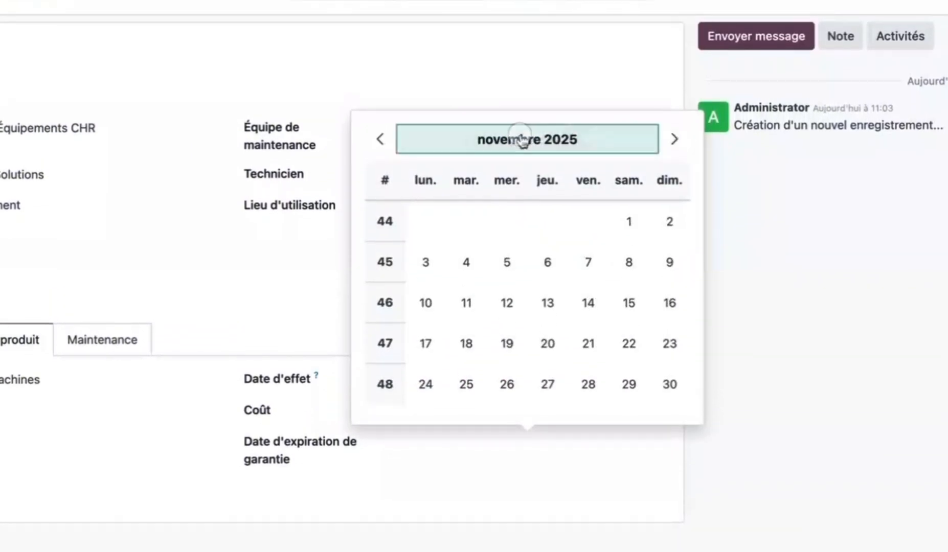
left_click(520, 140)
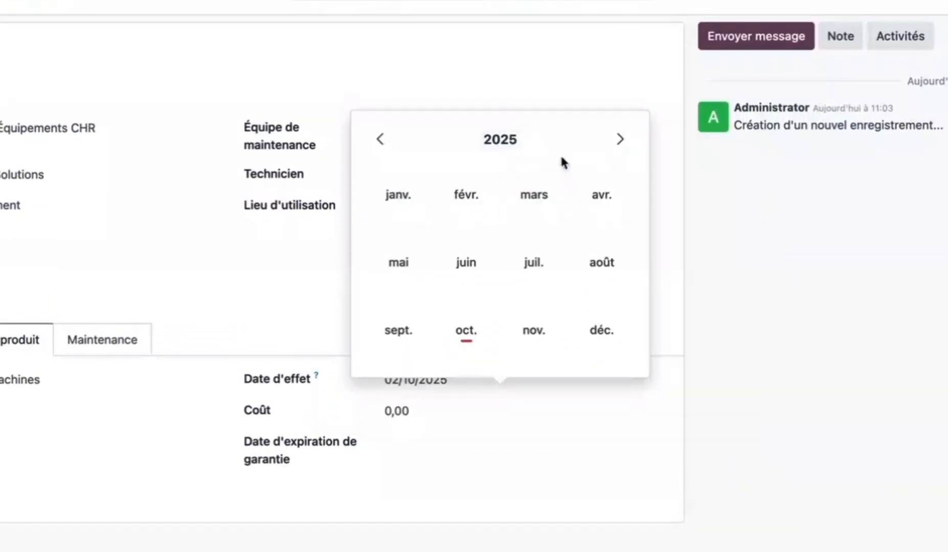
left_click(618, 147)
left_click(470, 341)
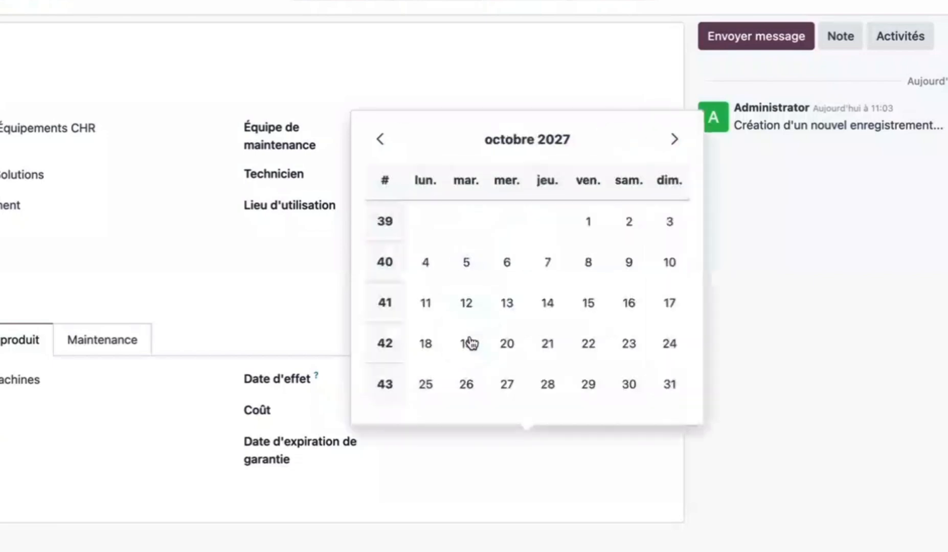
left_click(630, 223)
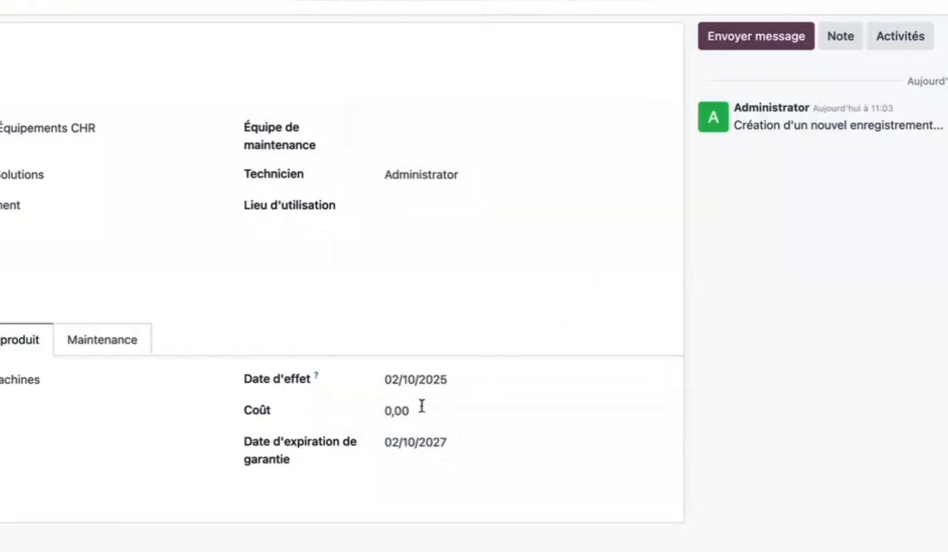
Step: Assign the equipment to the Maintenance externe team and choose the external technician instead of Administrator
left_click(409, 134)
left_click(452, 157)
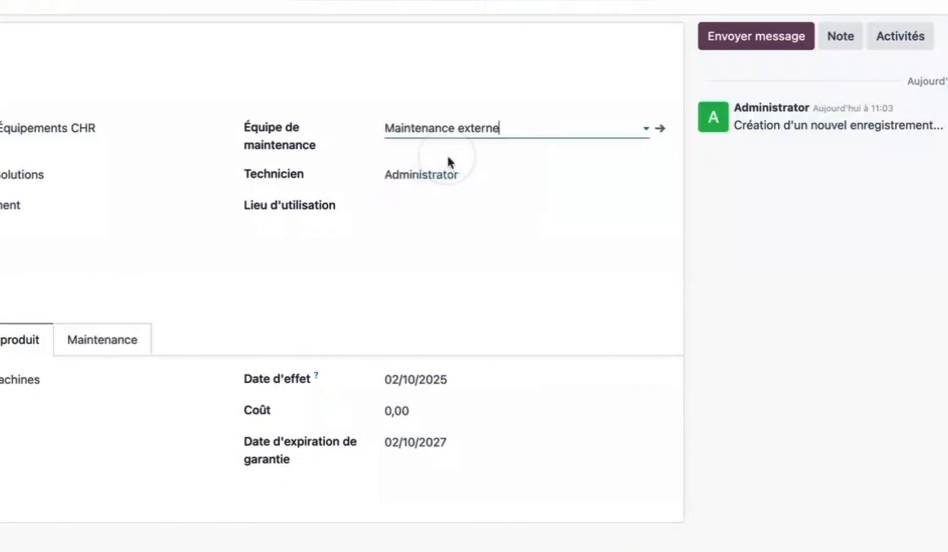
left_click(448, 173)
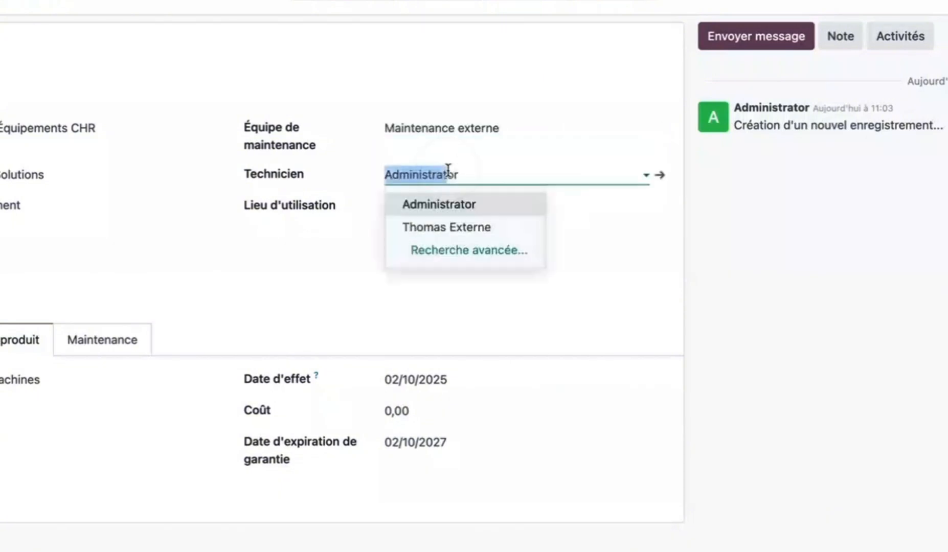
left_click(459, 226)
Step: Enter the street address and city as the equipment's usage location and save the record
left_click(462, 211)
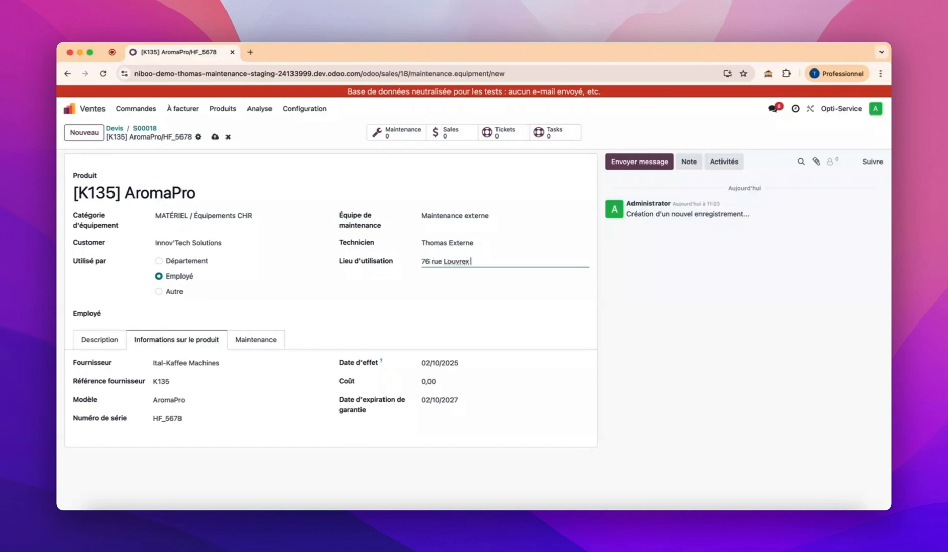
type("Liège")
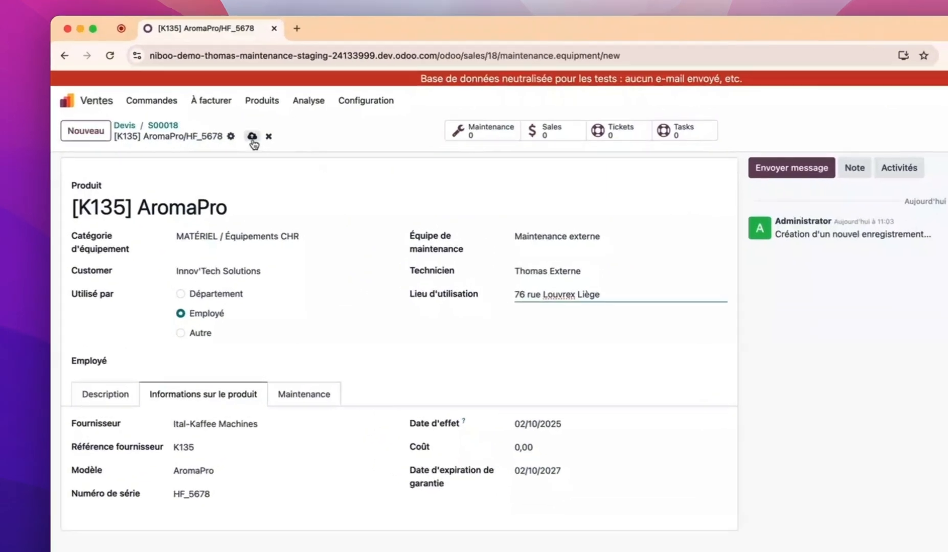
left_click(214, 136)
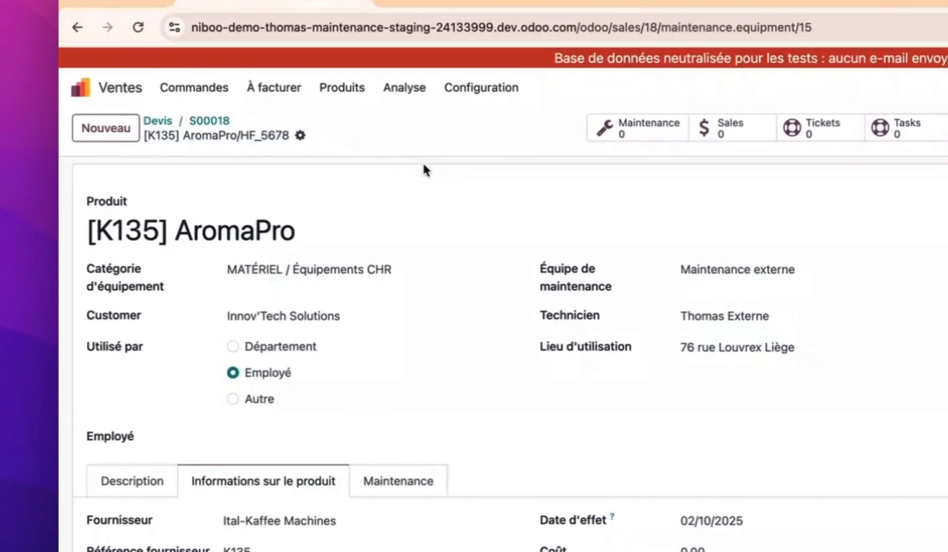
Step: On the sales order, link equipment [K135] AromaPro/HF_5678 to the machine, annual maintenance contract and licence lines, and save the order
left_click(209, 120)
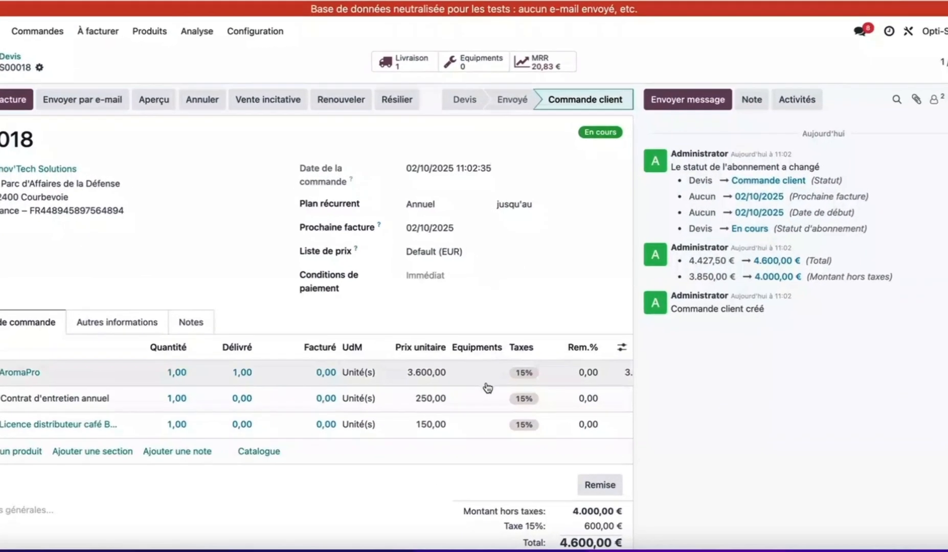
left_click(488, 373)
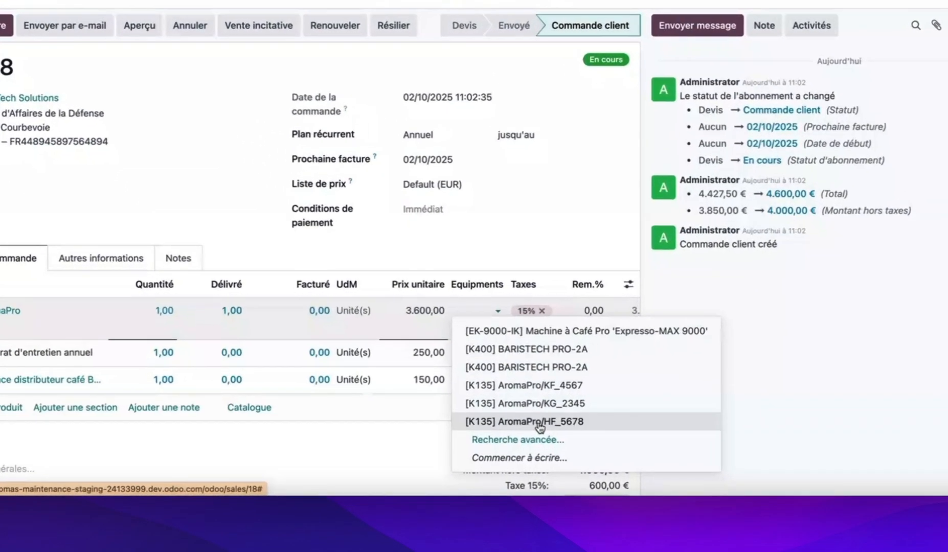
left_click(521, 459)
left_click(491, 404)
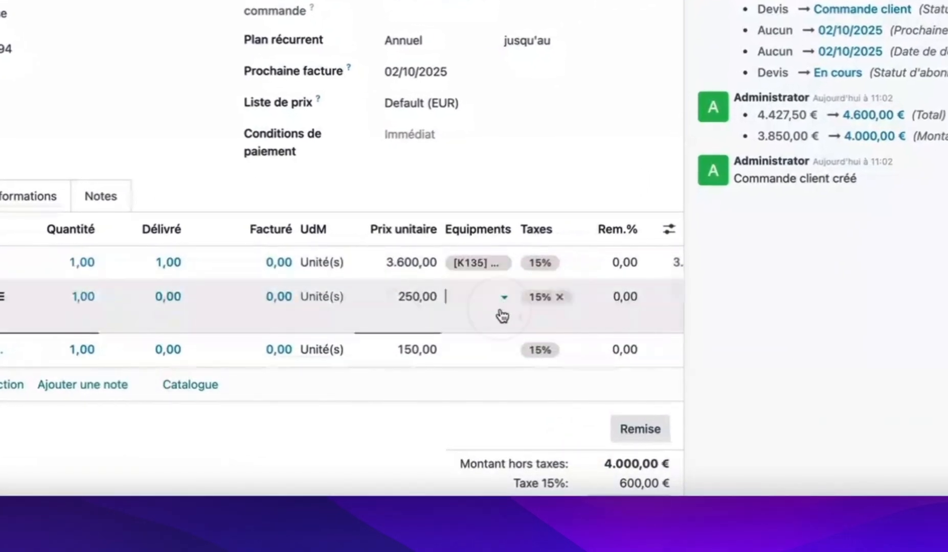
left_click(501, 297)
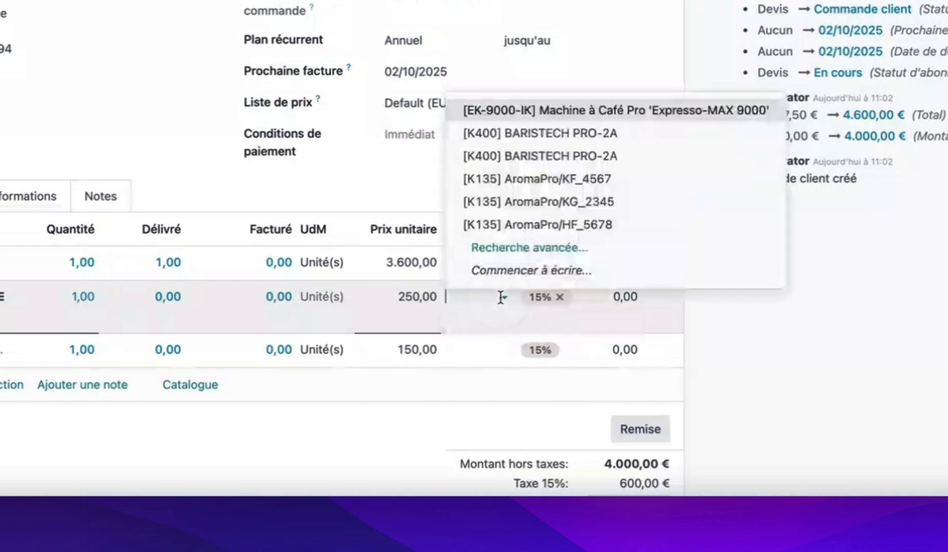
left_click(554, 236)
left_click(489, 355)
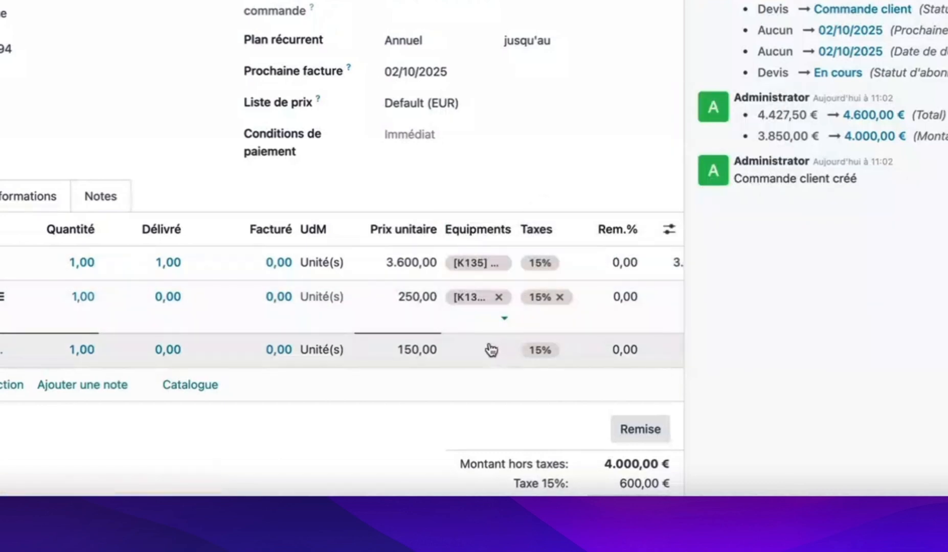
left_click(502, 330)
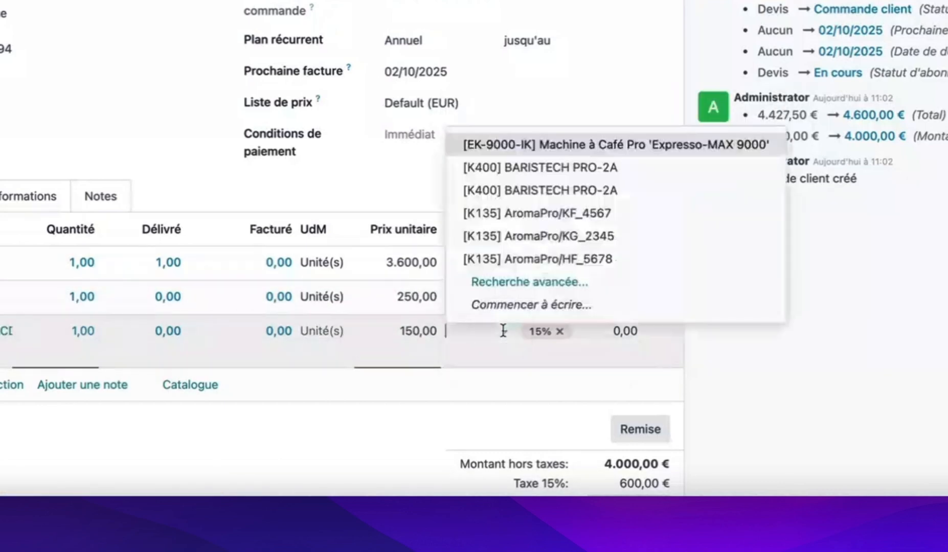
left_click(562, 262)
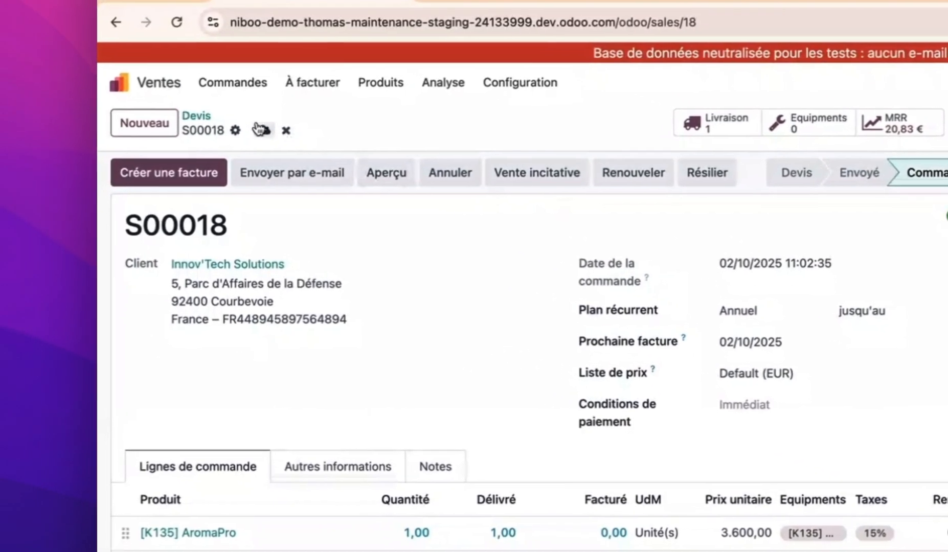
left_click(270, 133)
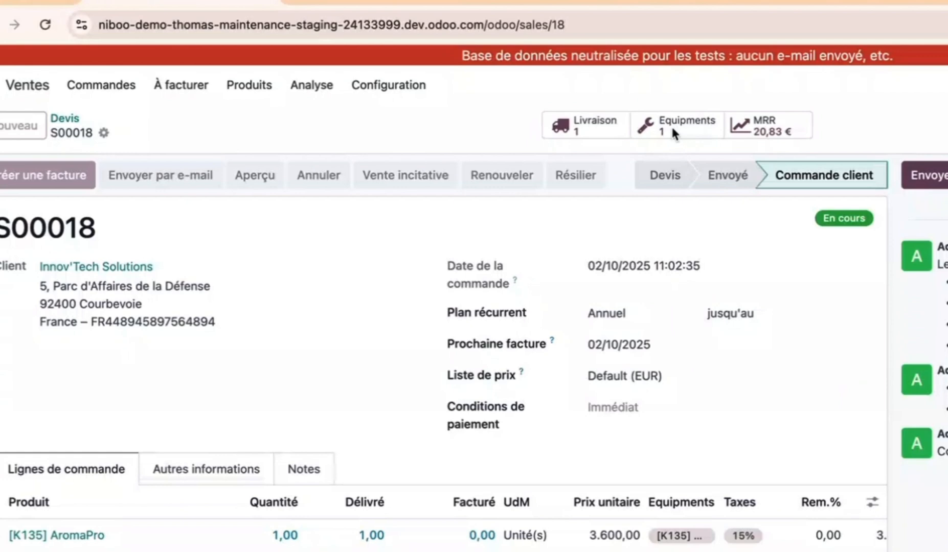
Step: Open the equipment linked to the sales order and review its product information
left_click(670, 102)
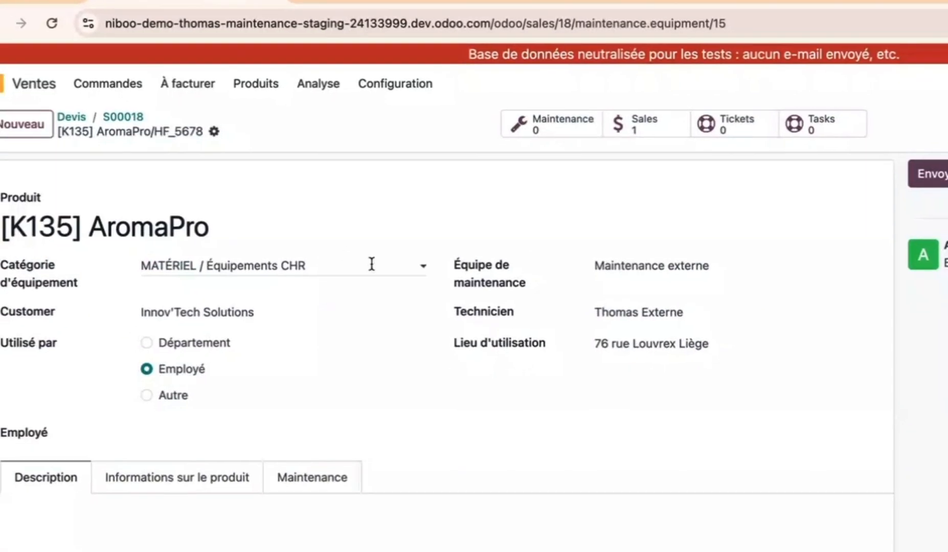
left_click(170, 483)
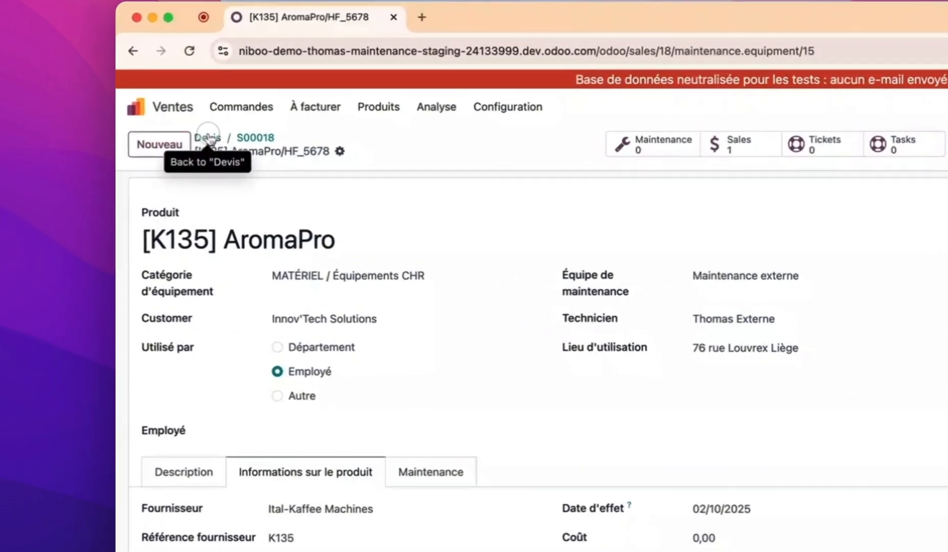
Step: Leave the equipment record for the Odoo apps home screen and switch to the Niboo website
left_click(113, 128)
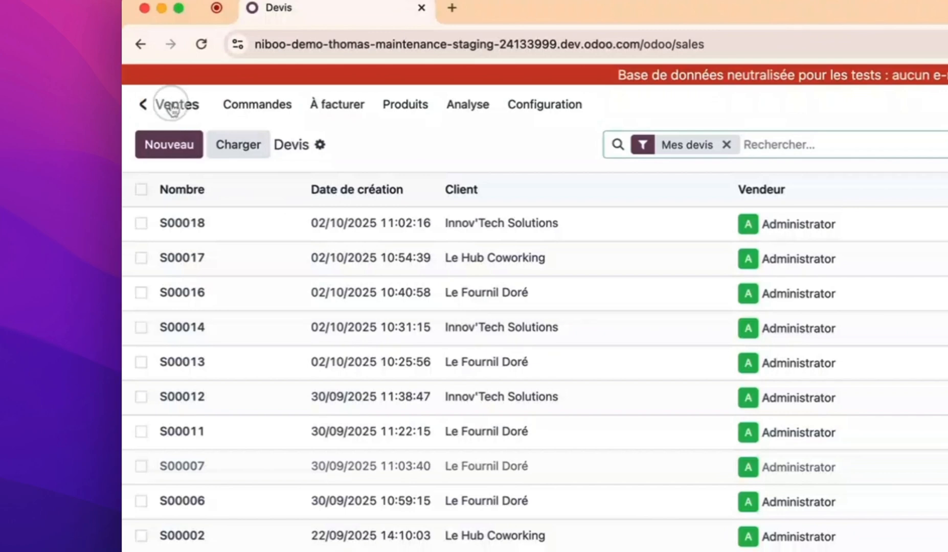
left_click(143, 104)
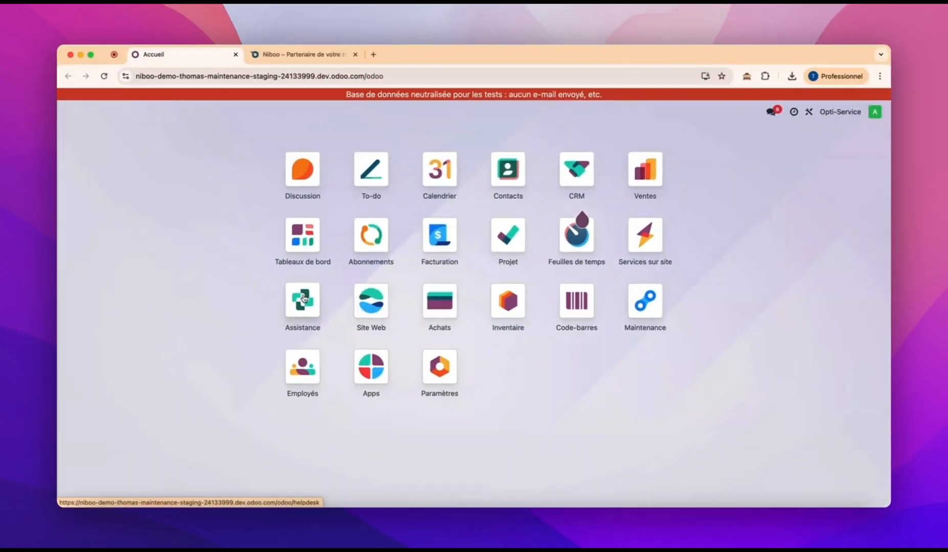
left_click(303, 55)
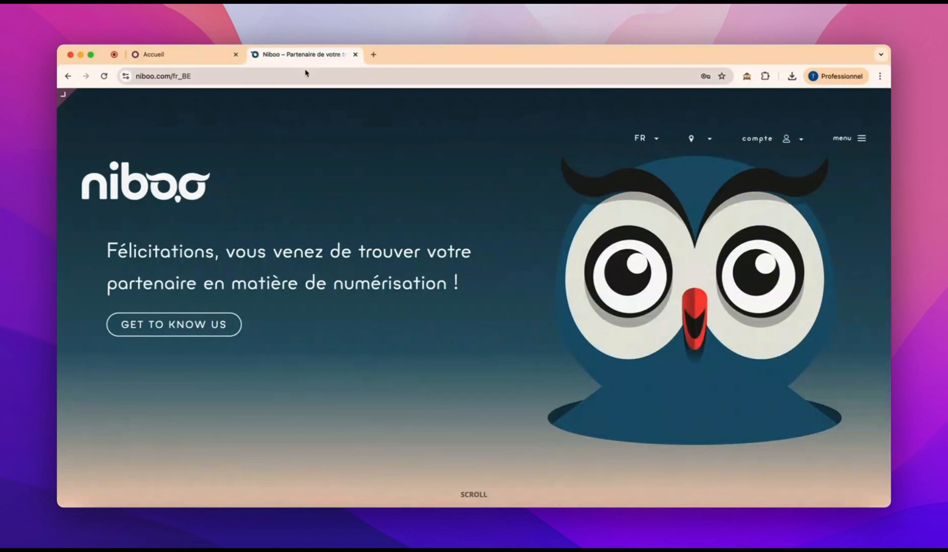